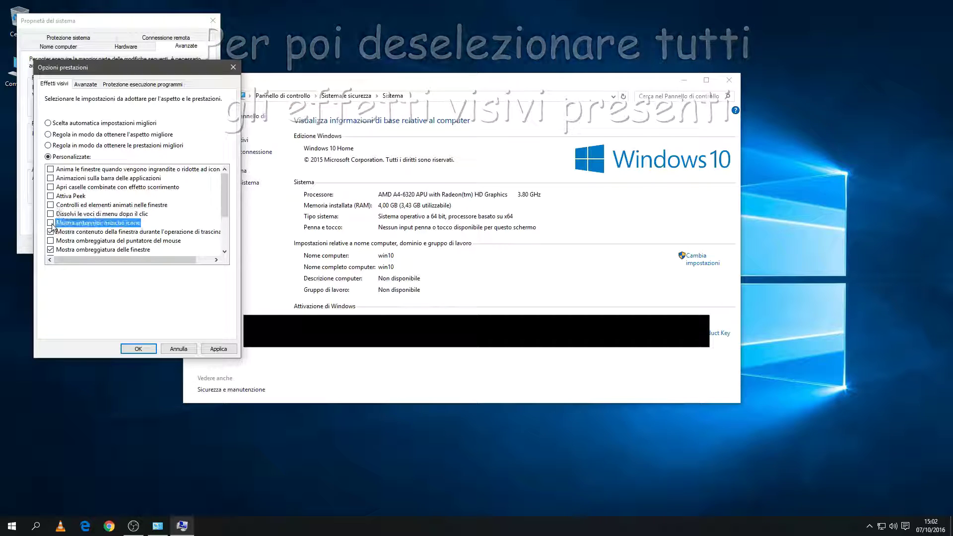
- Disable all remaining visual effects, from showing window contents while dragging through "Visualizza suggerimenti con effetto dissolvenza o scorrimento"
click(51, 231)
click(51, 250)
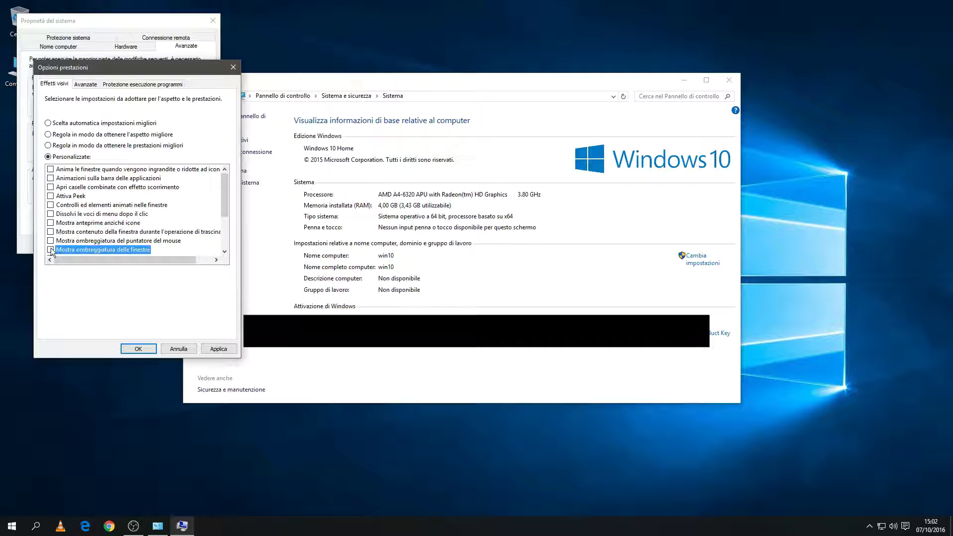
scroll(74, 223, down, 2)
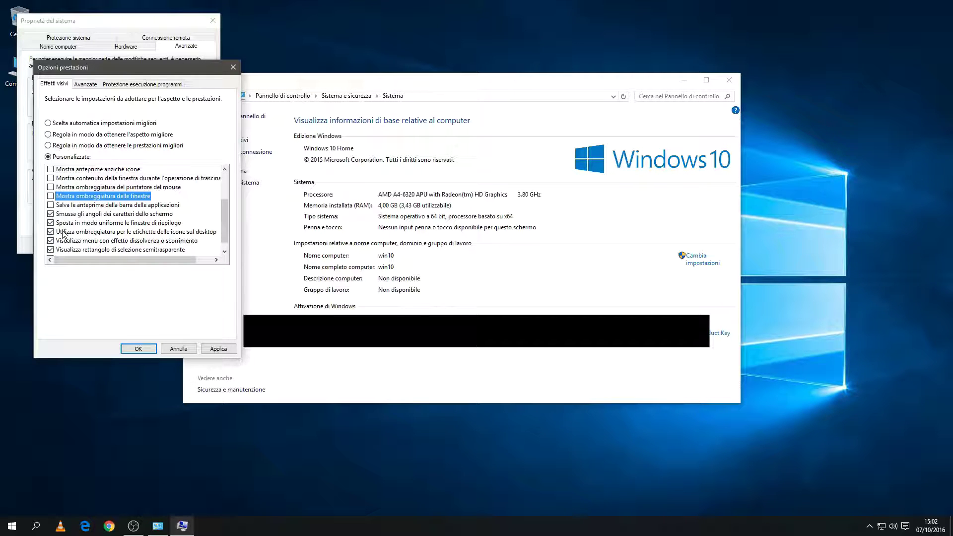
click(51, 214)
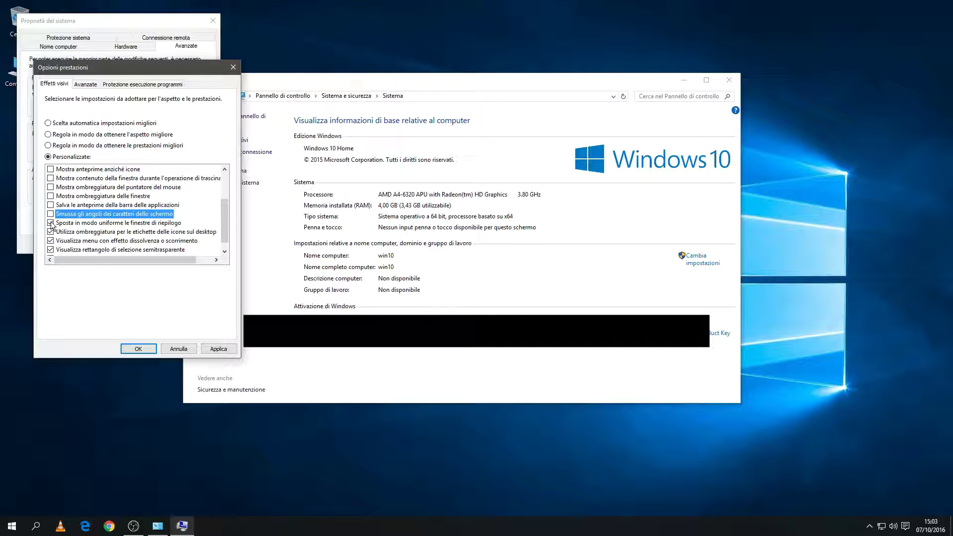
click(51, 222)
click(50, 232)
click(50, 241)
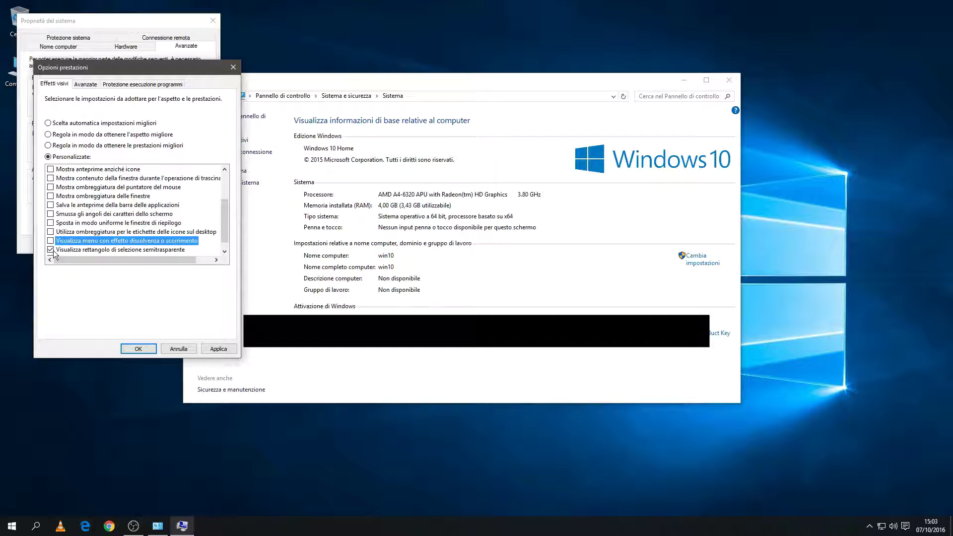
click(51, 250)
click(50, 249)
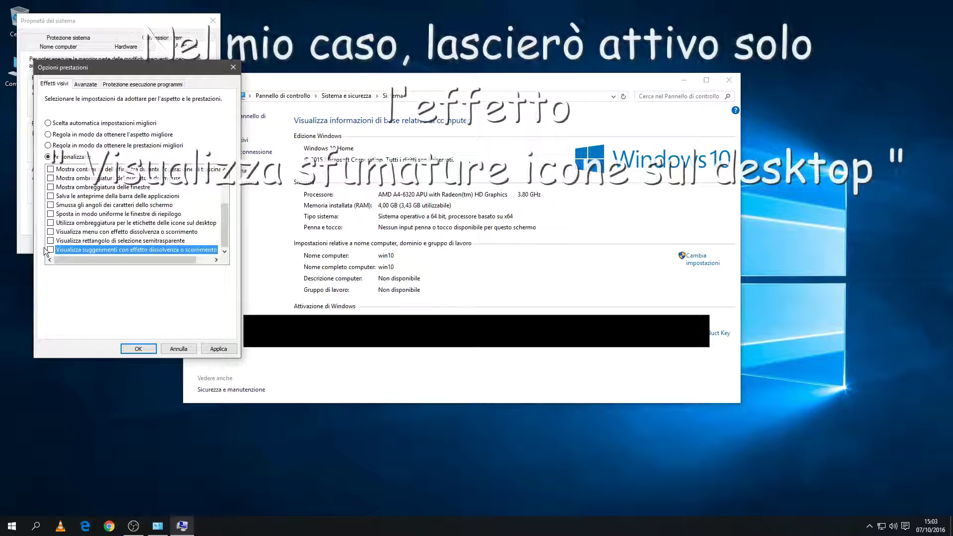
- Enable only "Utilizza ombreggiatura per le etichette delle icone sul desktop", apply the visual effects settings and close Opzioni prestazioni
click(51, 223)
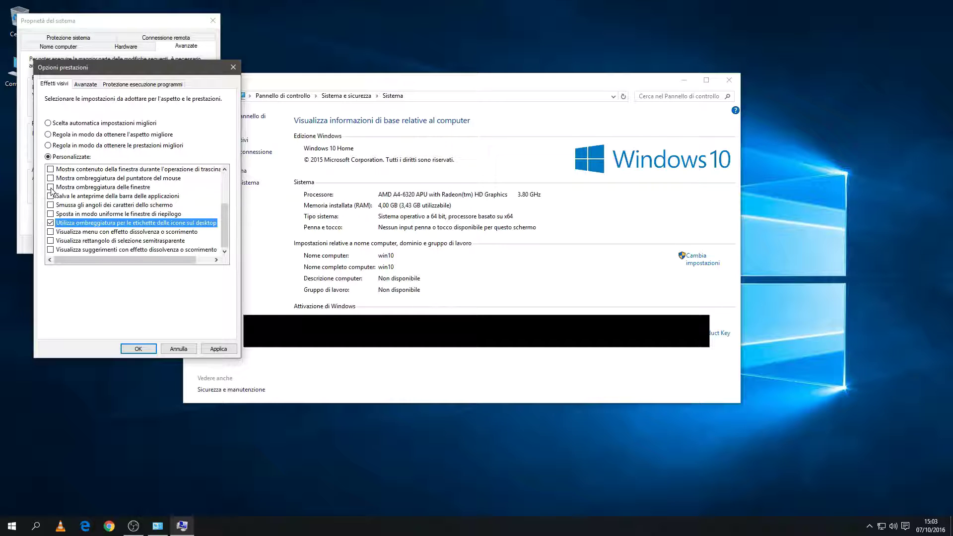
scroll(52, 191, up, 1)
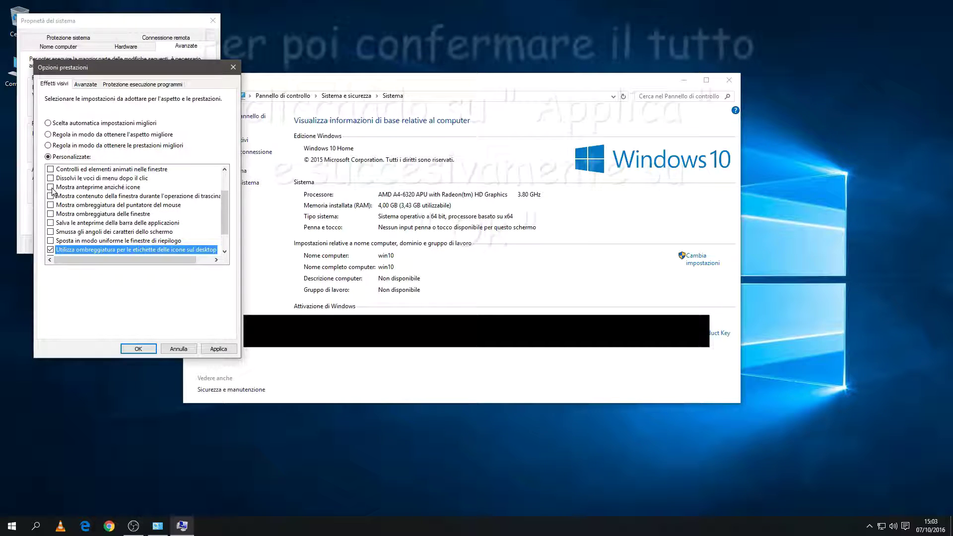
scroll(52, 191, up, 1)
scroll(52, 191, up, 1)
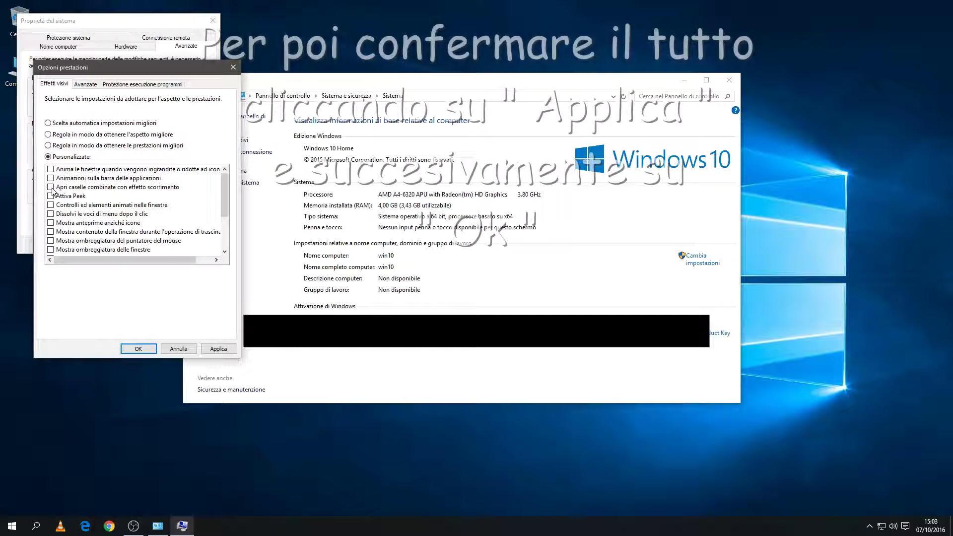
click(215, 349)
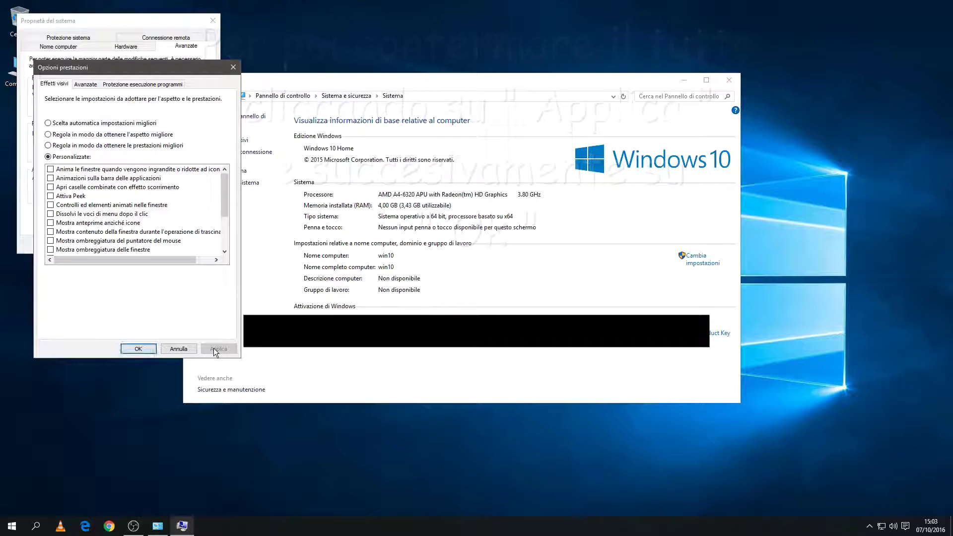
click(135, 351)
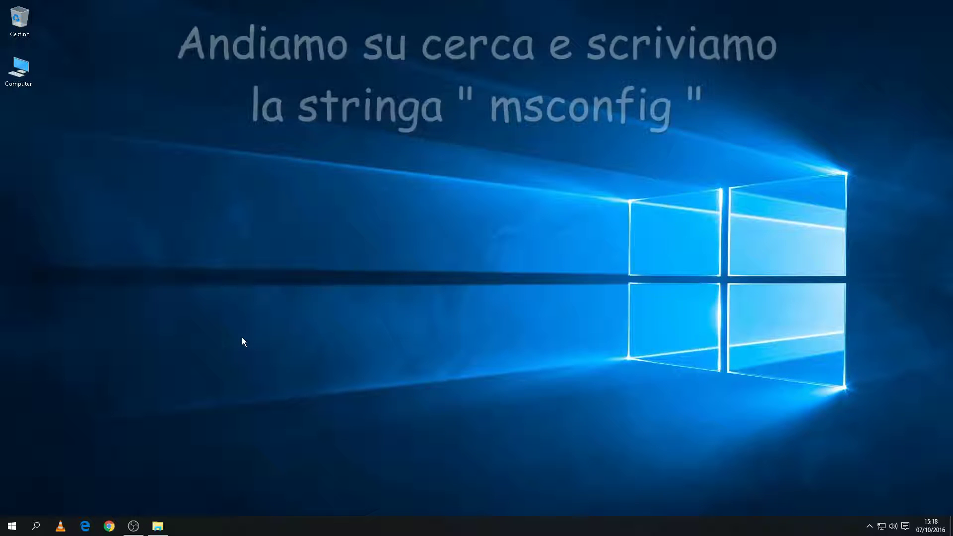
- Search Windows for msconfig, open Configurazione di sistema and launch Gestione attività from its startup settings
click(35, 526)
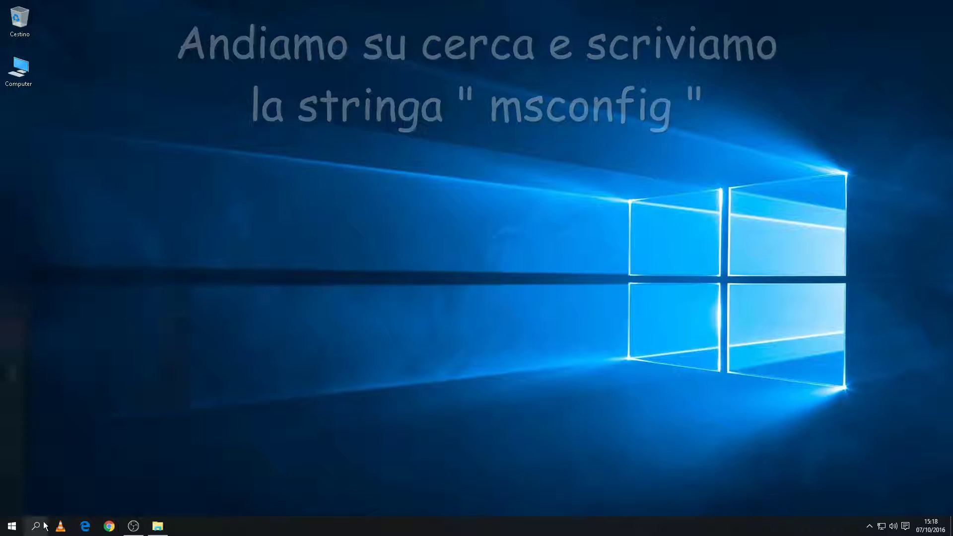
text(ms)
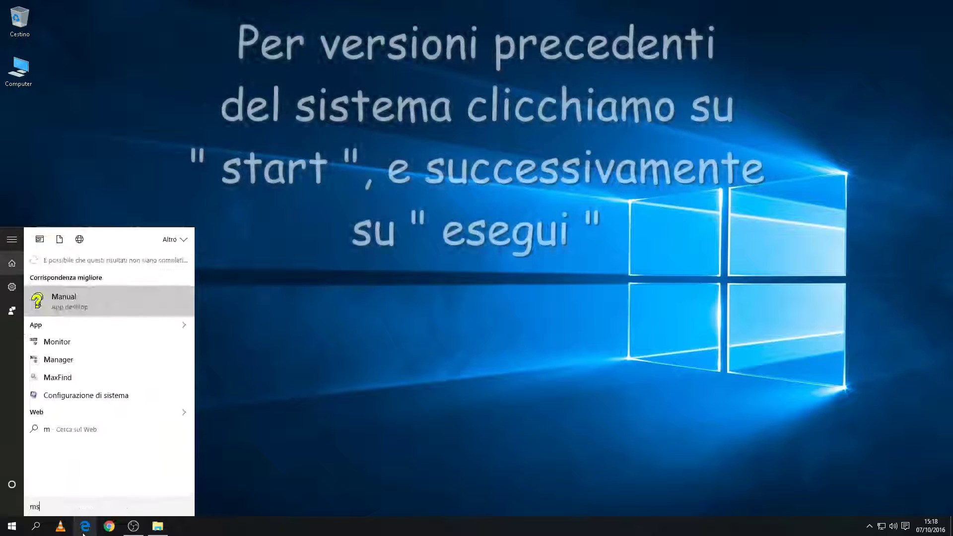
text(config)
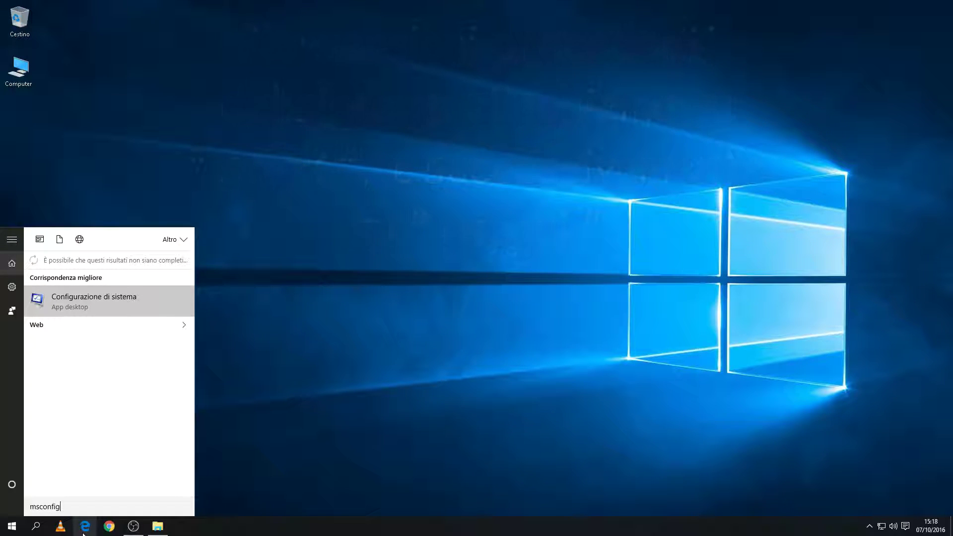
key(Return)
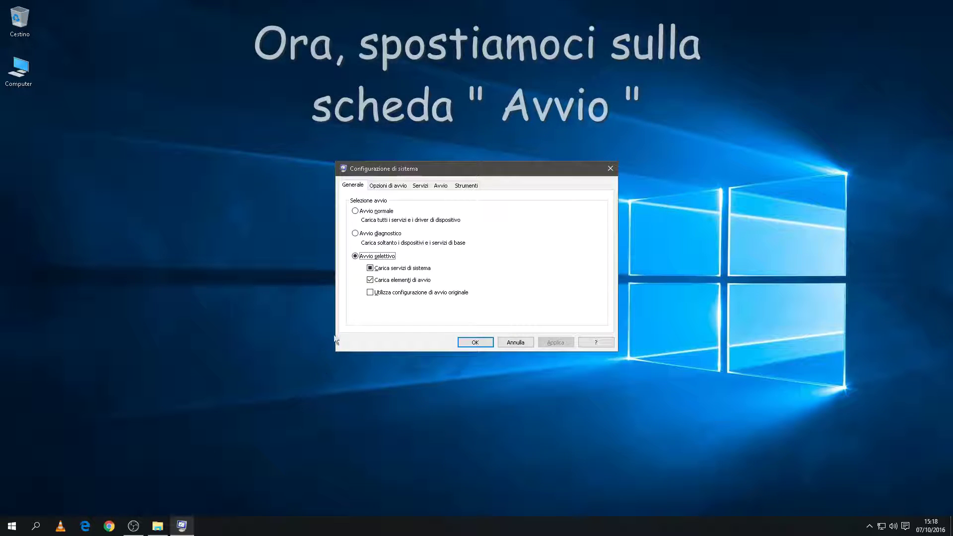
click(441, 186)
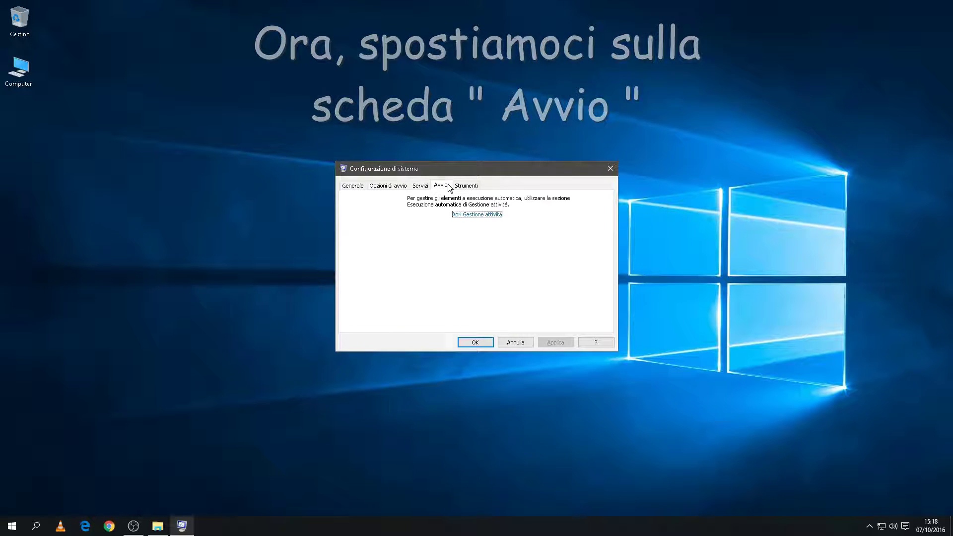
click(465, 216)
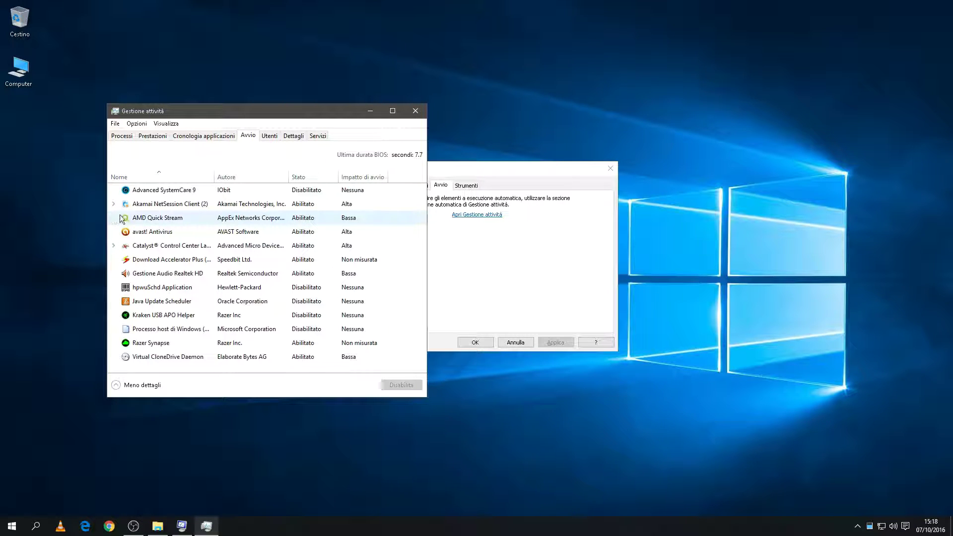
- Disable Download Accelerator Plus and Razer Synapse at startup, and close Gestione attività
right_click(144, 263)
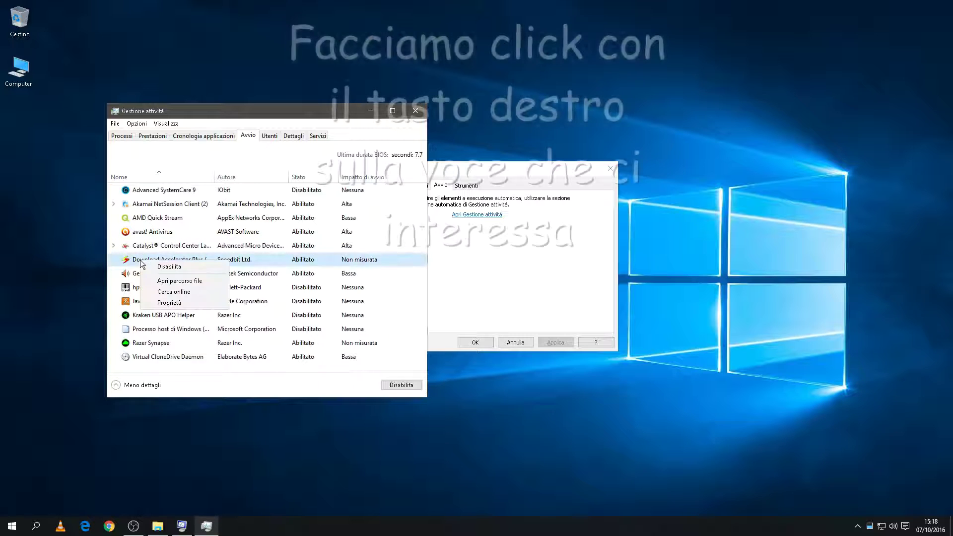
click(144, 265)
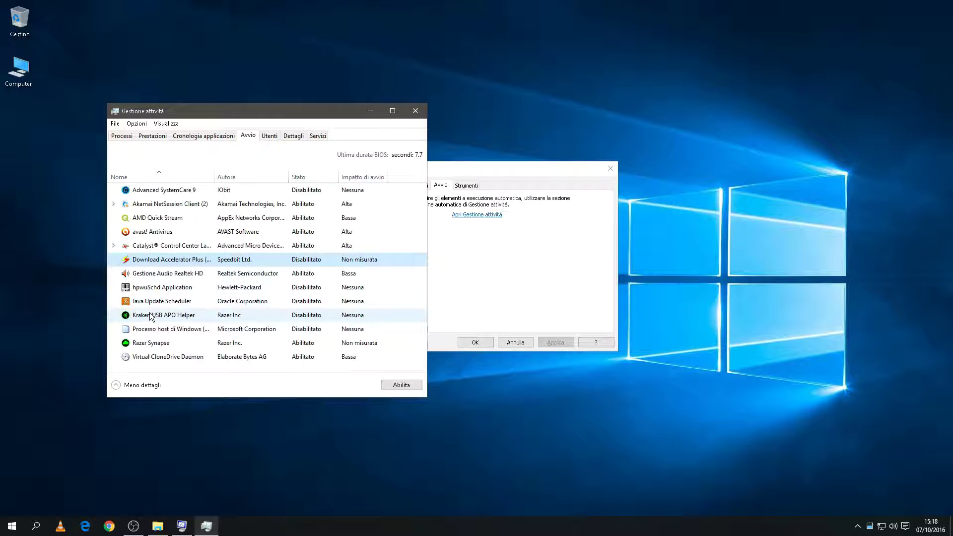
right_click(153, 346)
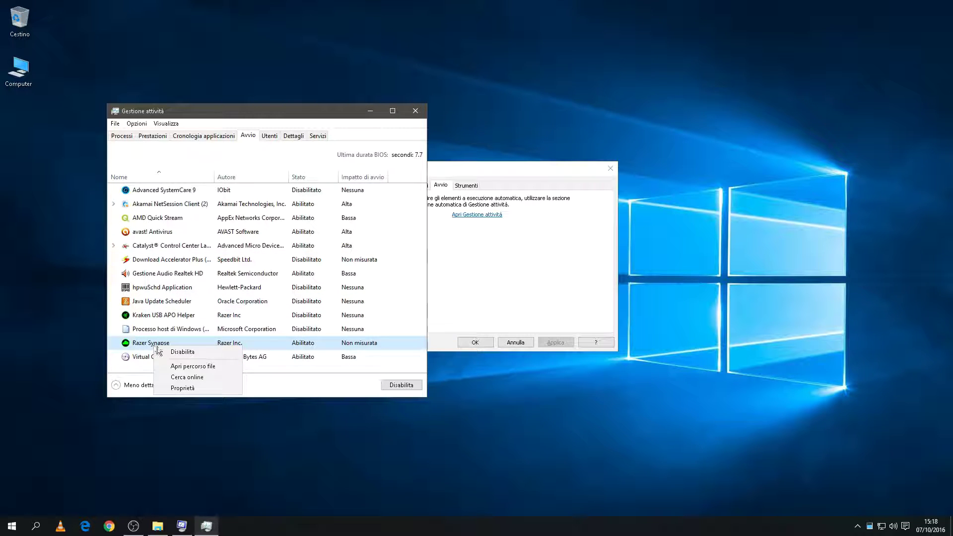
click(160, 352)
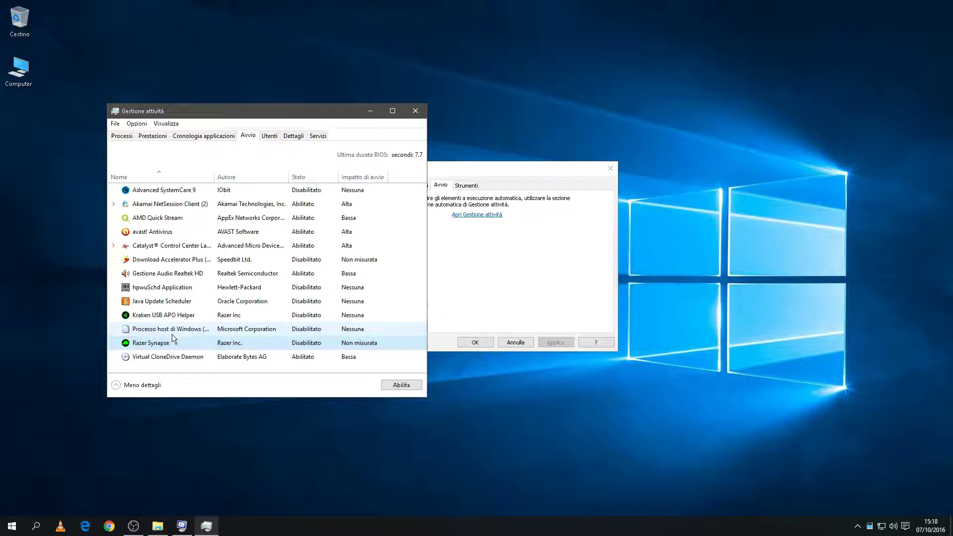
click(425, 114)
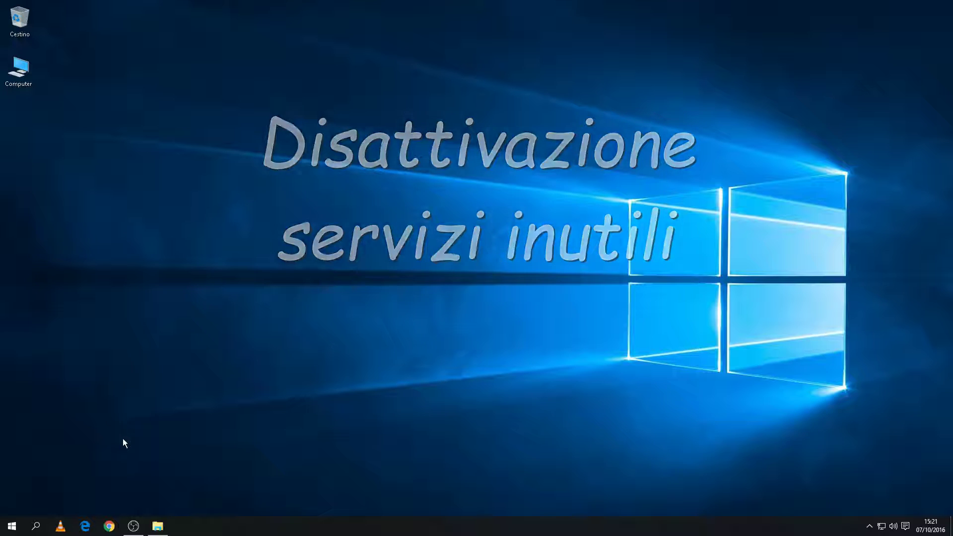
- Search Windows for services and open the Servizi console
click(36, 526)
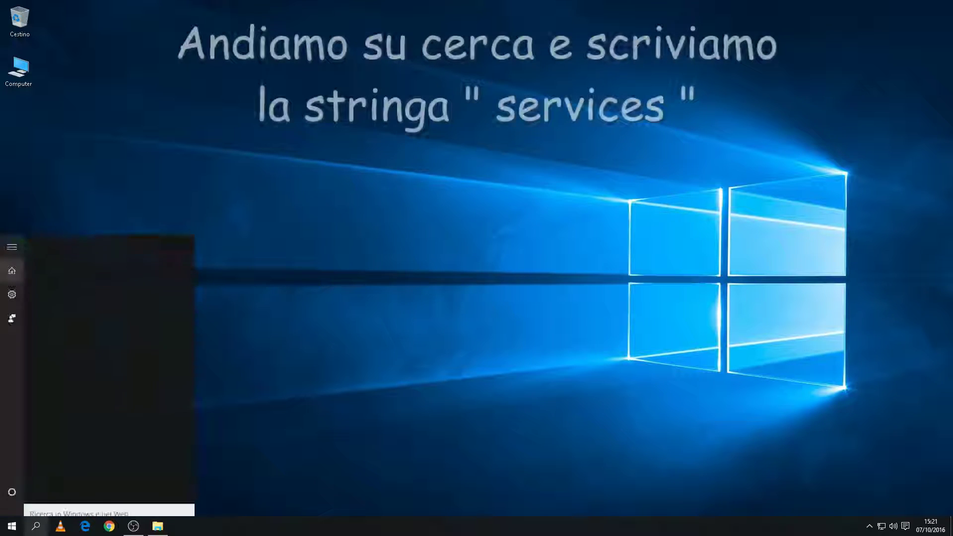
text(services)
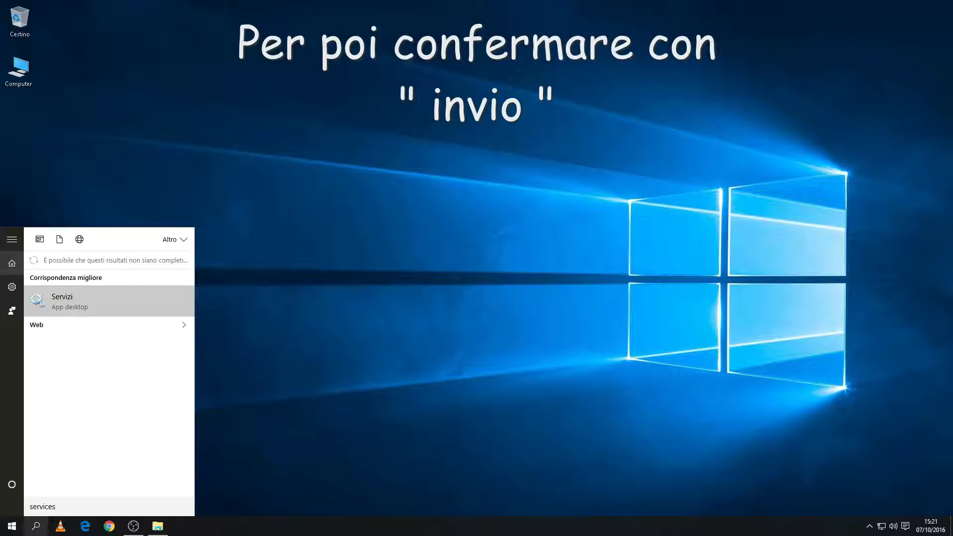
key(Return)
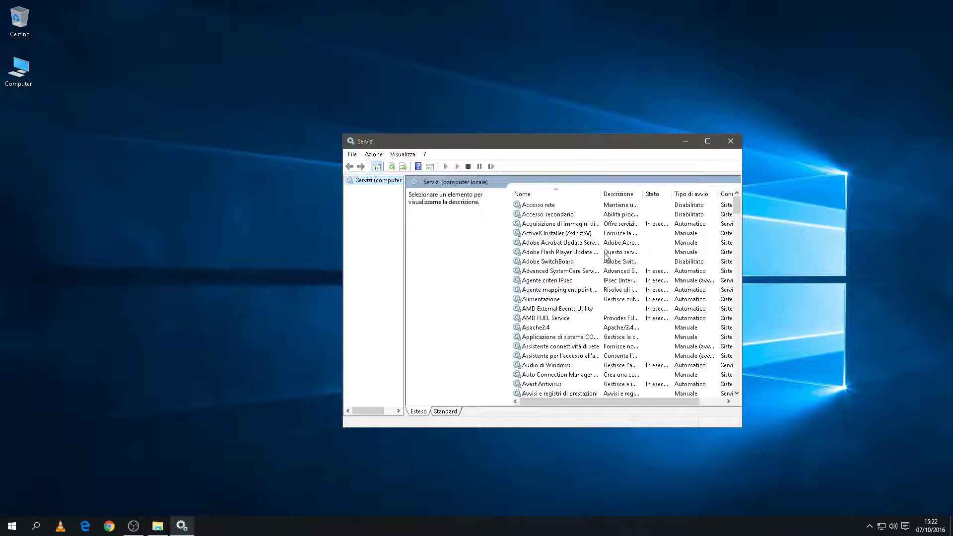
- Stop AMD FUEL Service, set its startup type to Disabilitato and confirm its properties
right_click(541, 318)
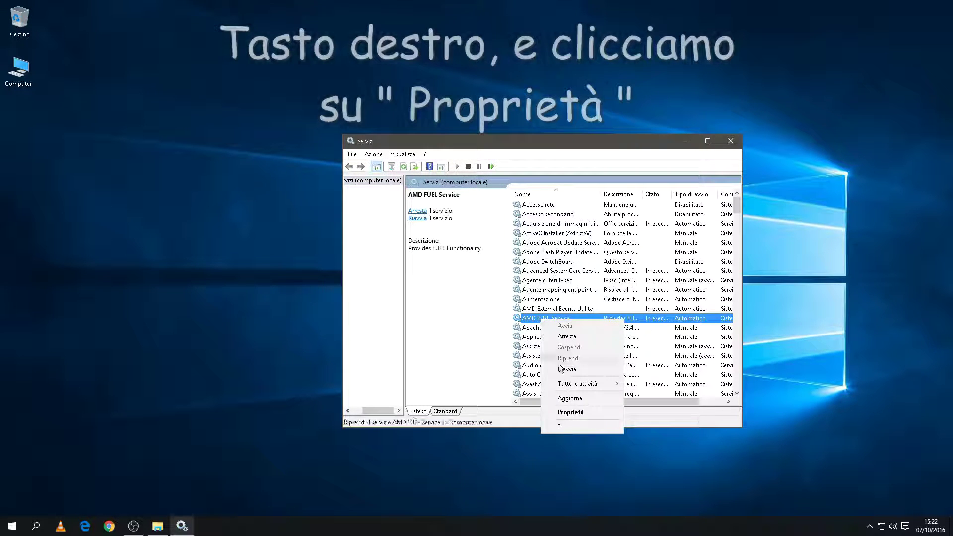
click(569, 414)
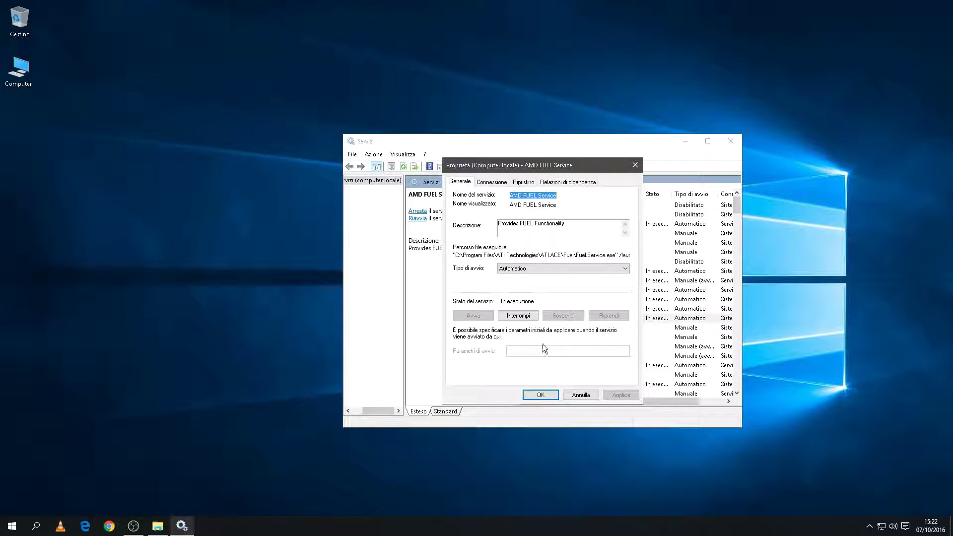
click(519, 315)
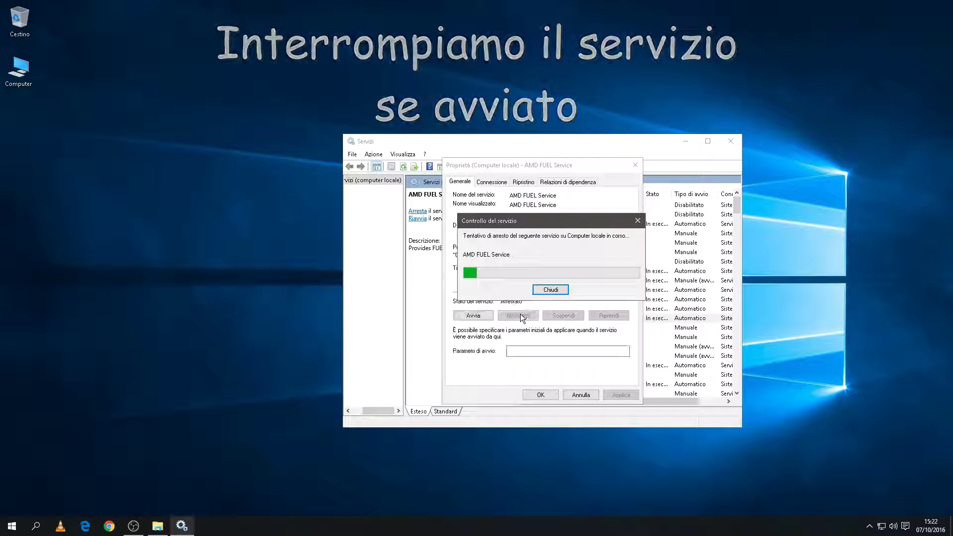
click(528, 269)
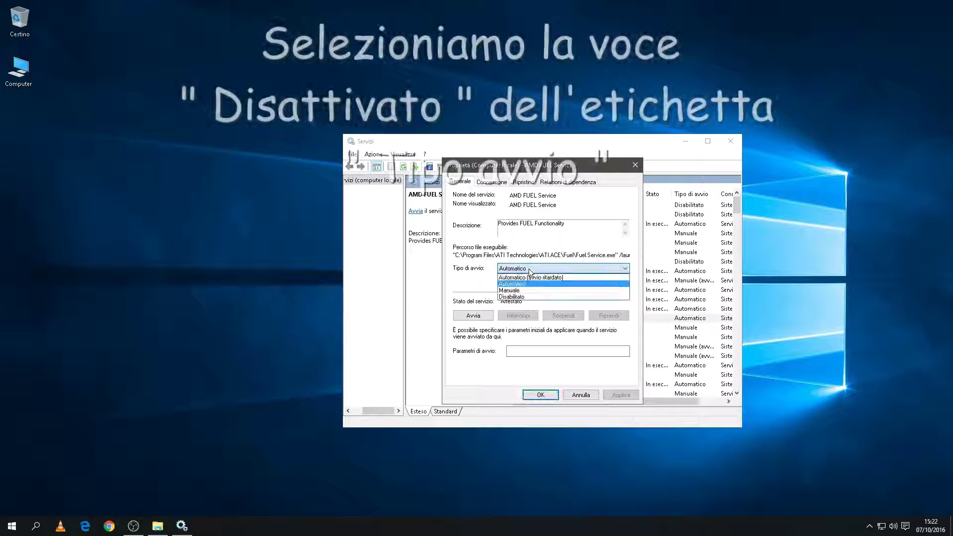
click(523, 297)
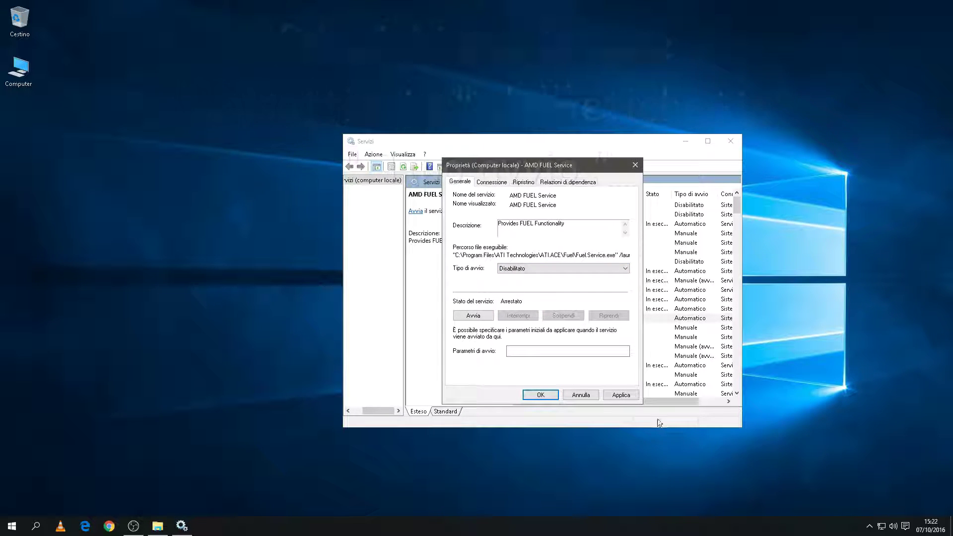
click(540, 395)
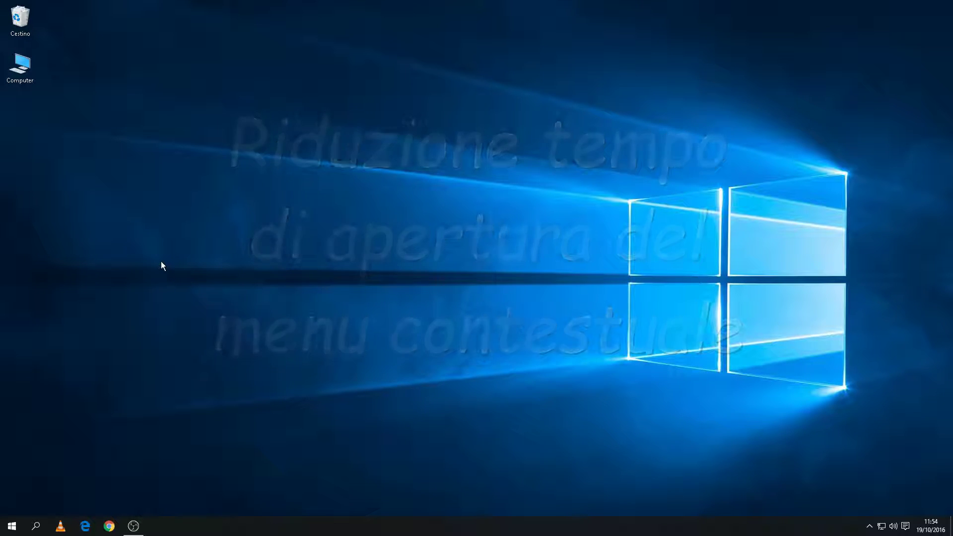
- Search Windows for regedit and open the registry editor
click(38, 530)
text(re)
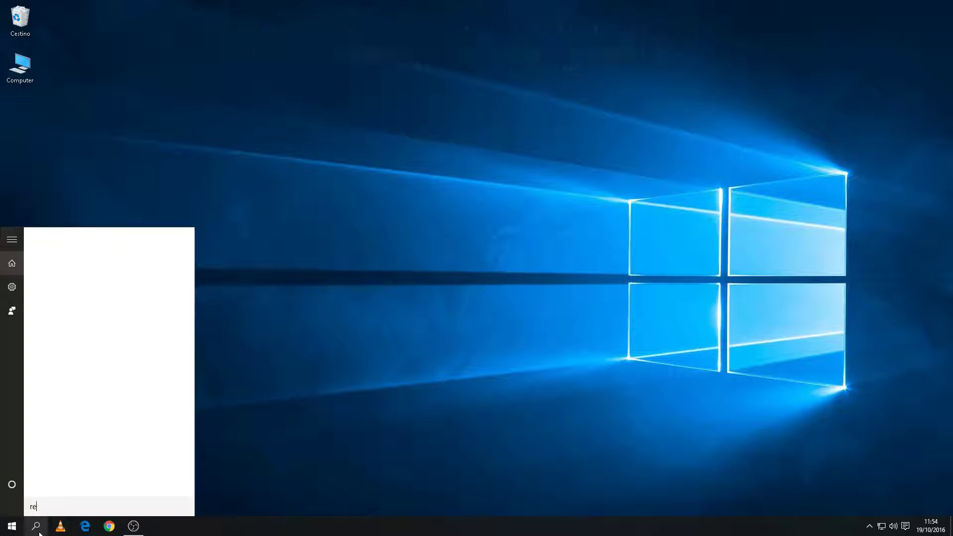
text(gedit)
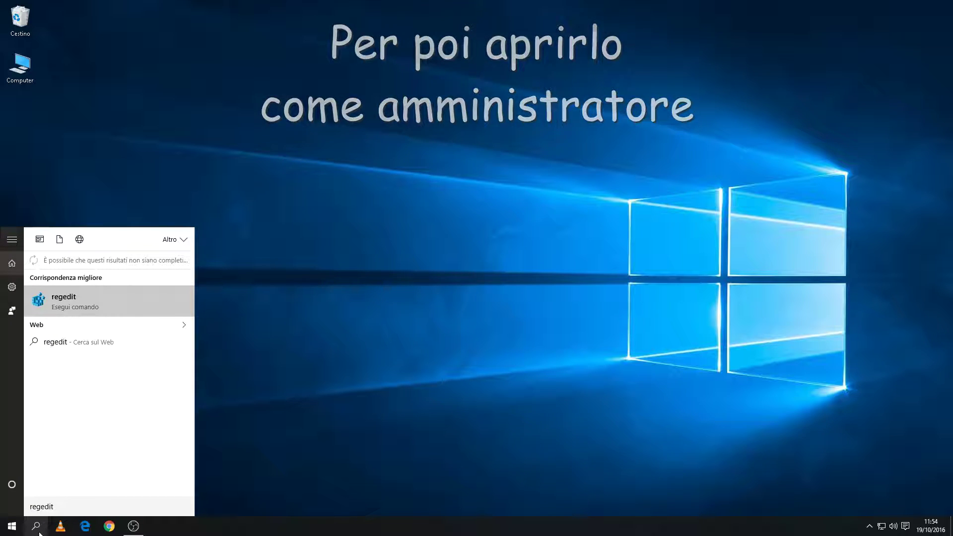
key(Return)
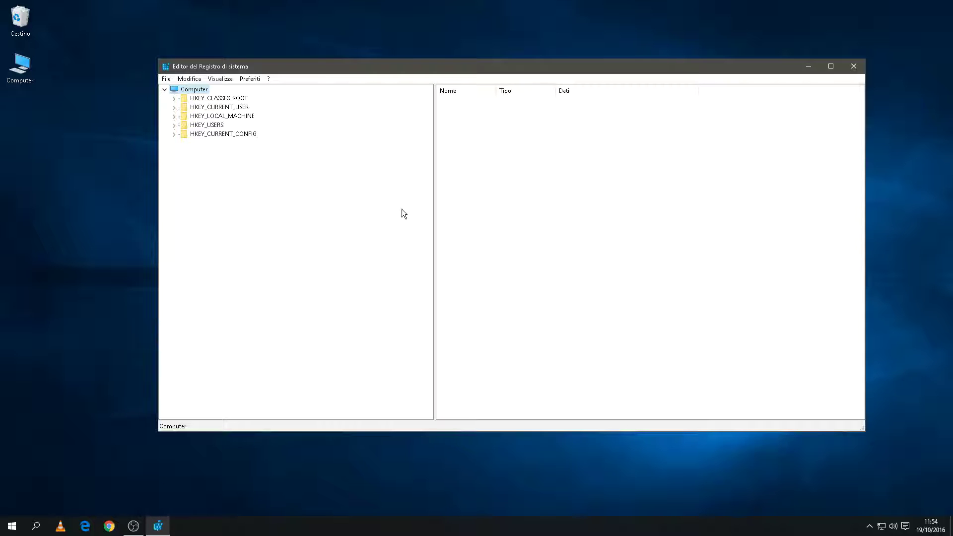
- Expand HKEY_CURRENT_USER and Control Panel in the registry tree and open the Desktop key
click(174, 108)
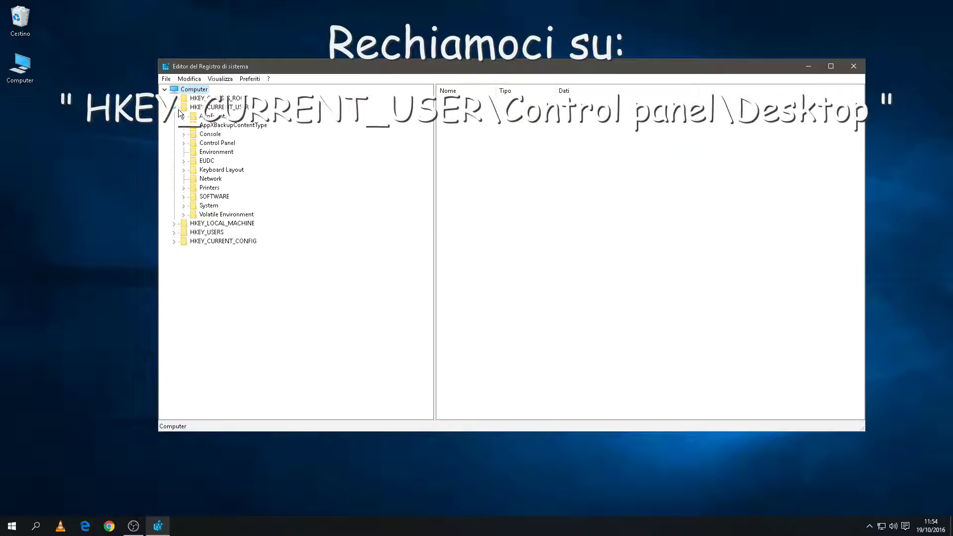
click(183, 143)
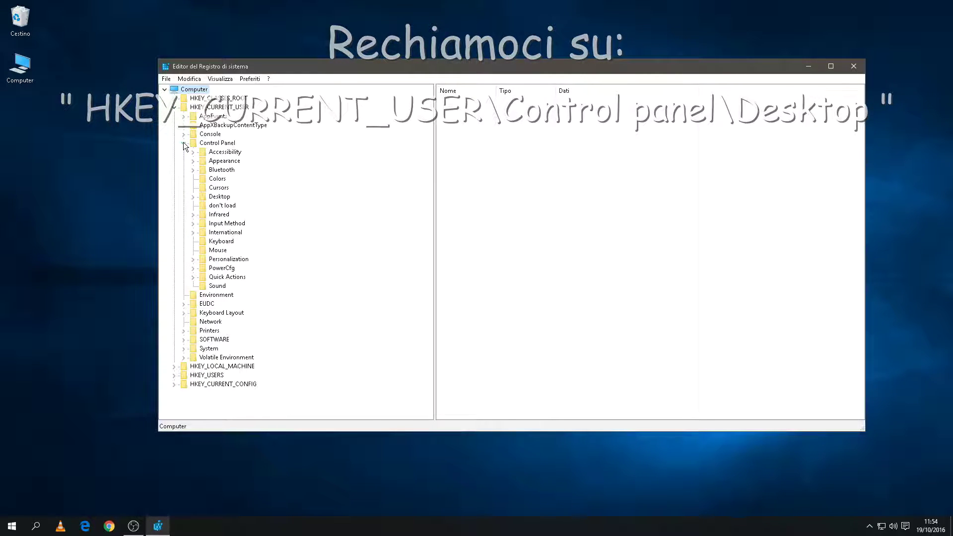
click(193, 196)
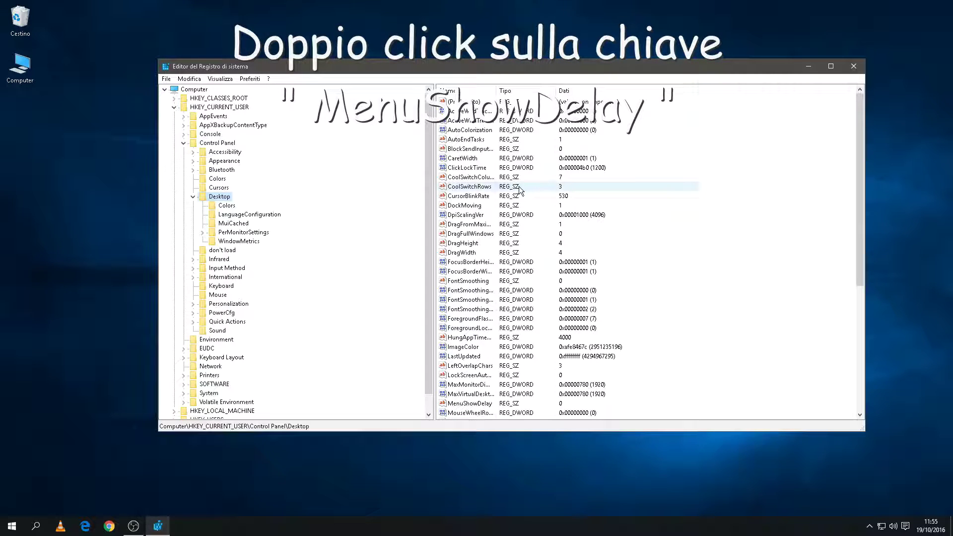
- Set the value data of the MenuShowDelay string to 0 and confirm it
click(493, 404)
double_click(493, 405)
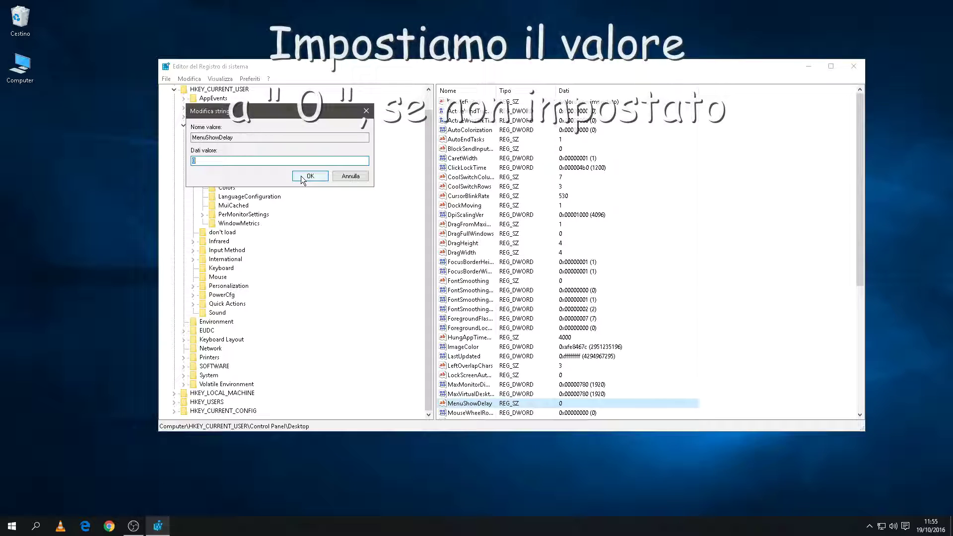
click(221, 161)
key(ctrl+a)
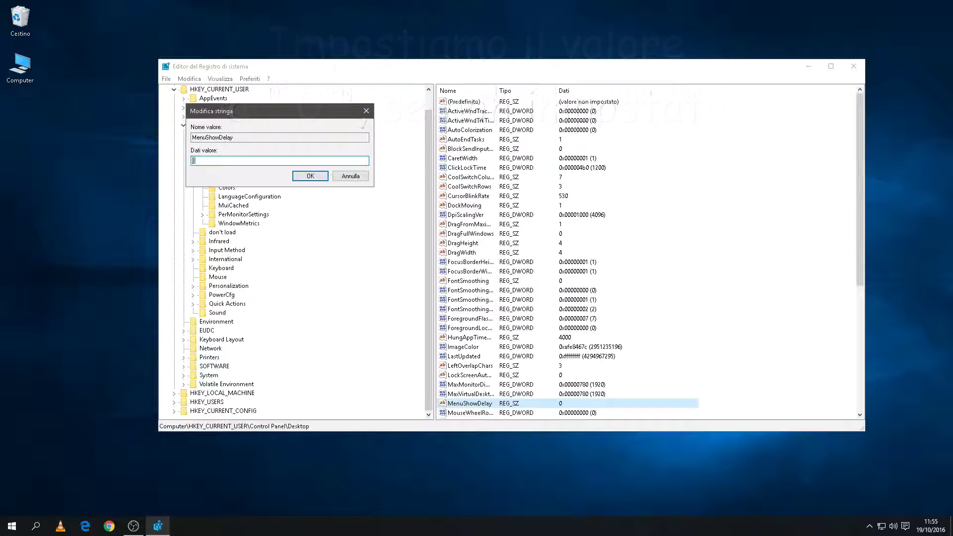
click(314, 180)
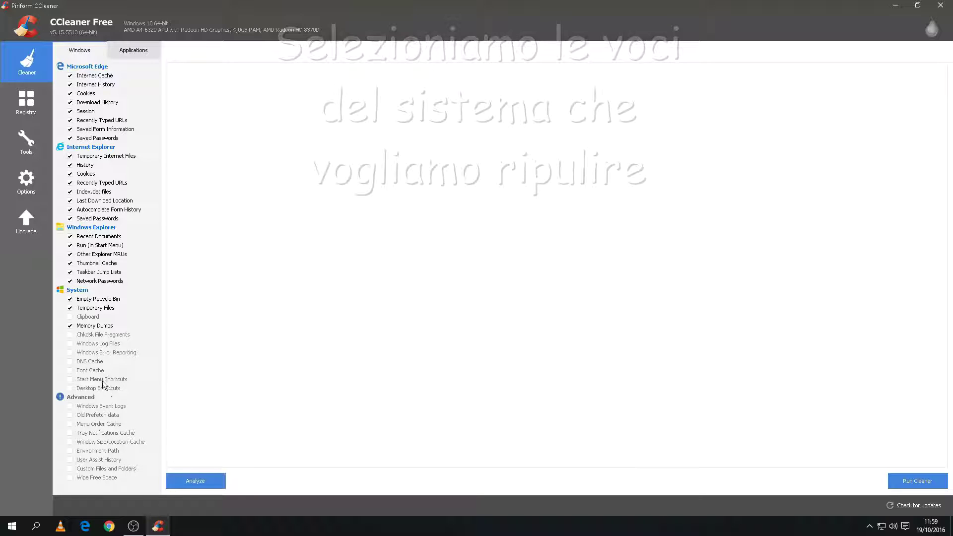
- In CCleaner, review the items selected for Applications and Windows, analyze the system and clean the files found
click(134, 54)
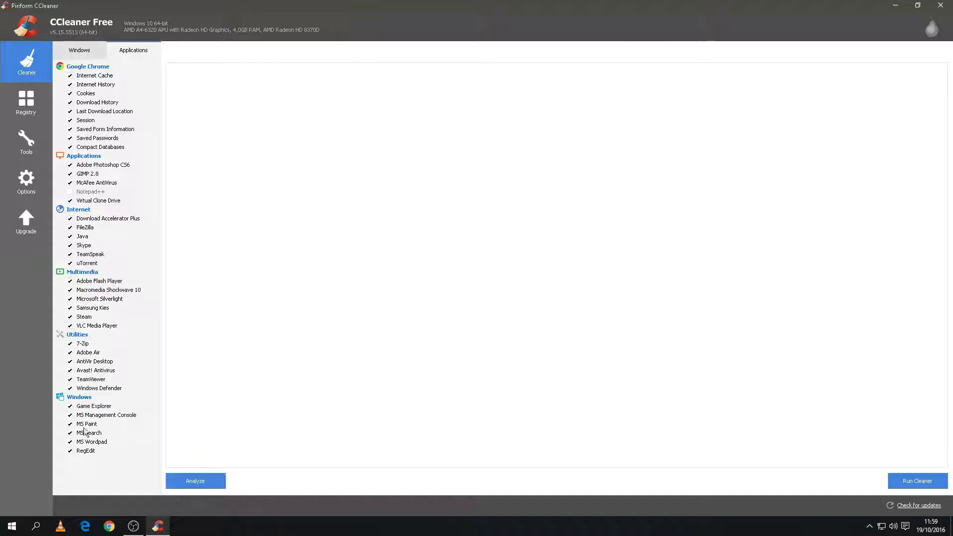
click(77, 51)
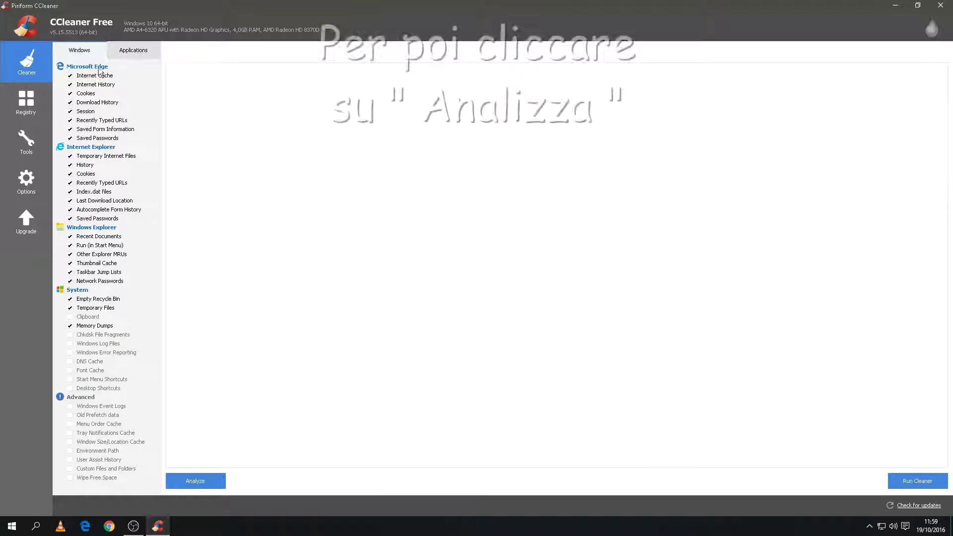
click(171, 481)
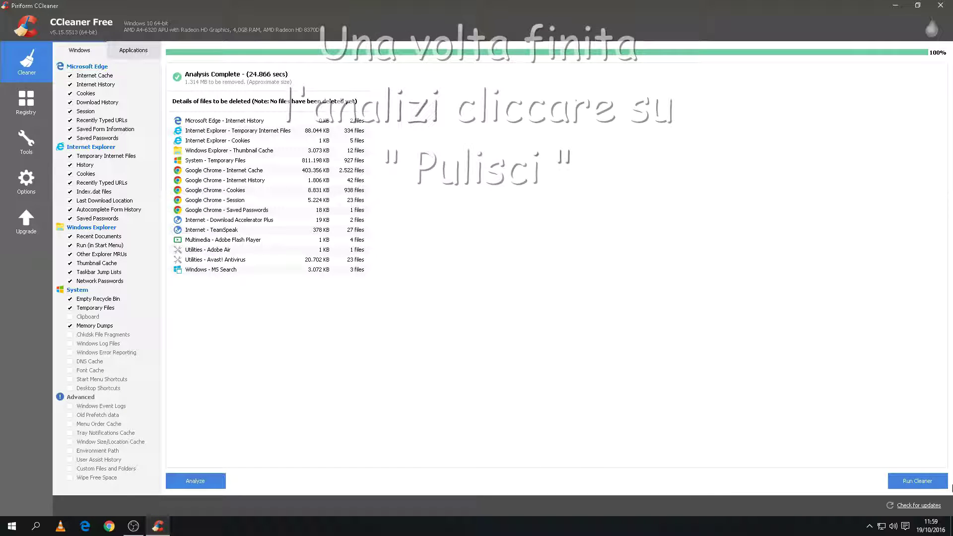
click(923, 480)
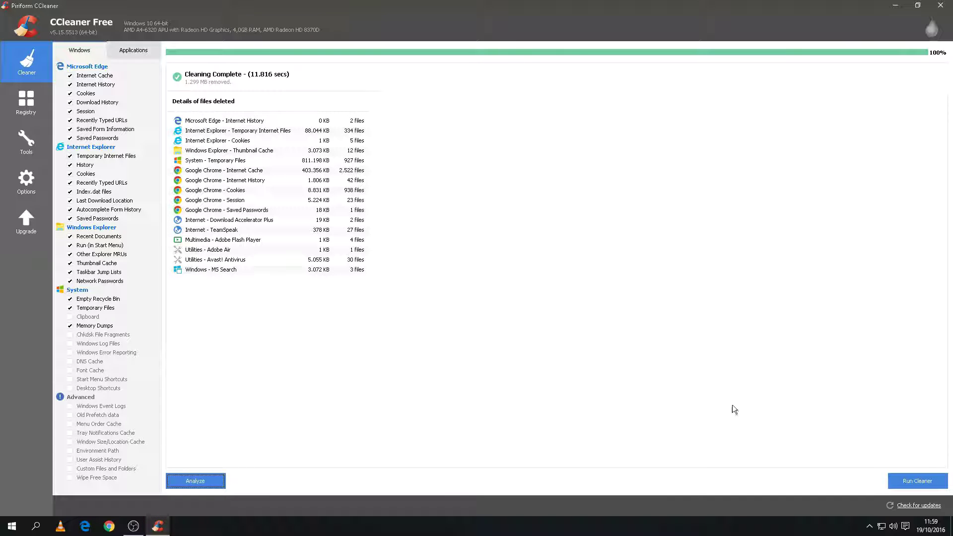
- Scan the registry for issues with all Registry Cleaner categories selected
click(11, 102)
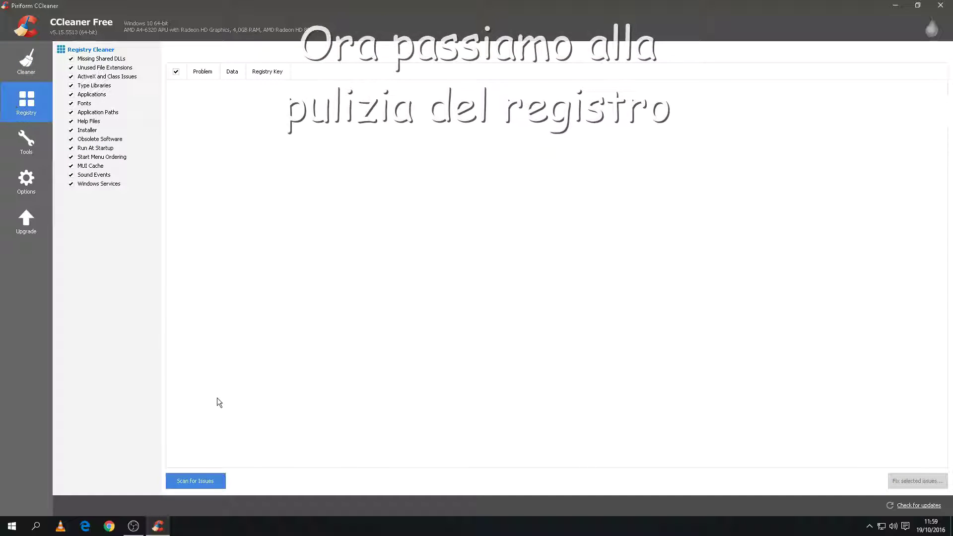
click(201, 485)
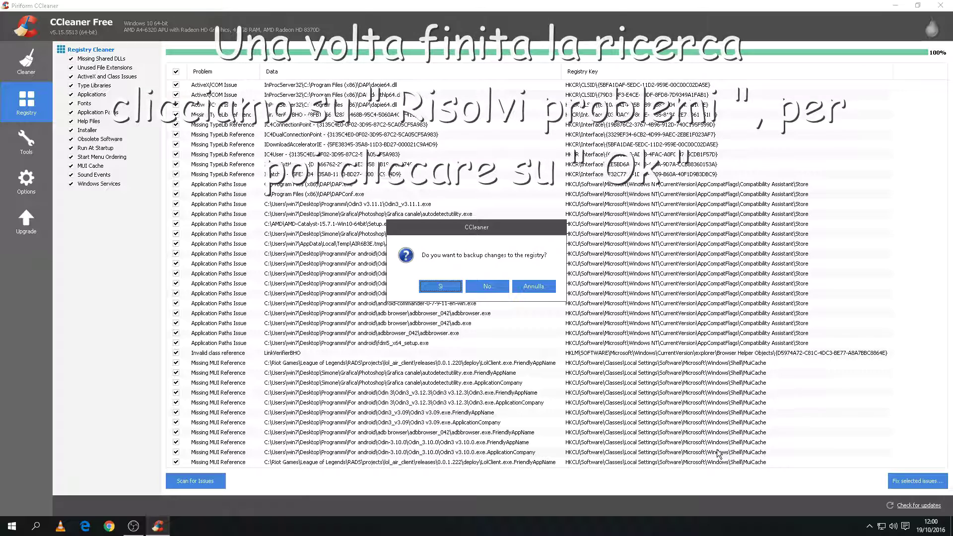
- Save a .reg backup of the registry changes in Documenti and fix all selected issues
click(441, 286)
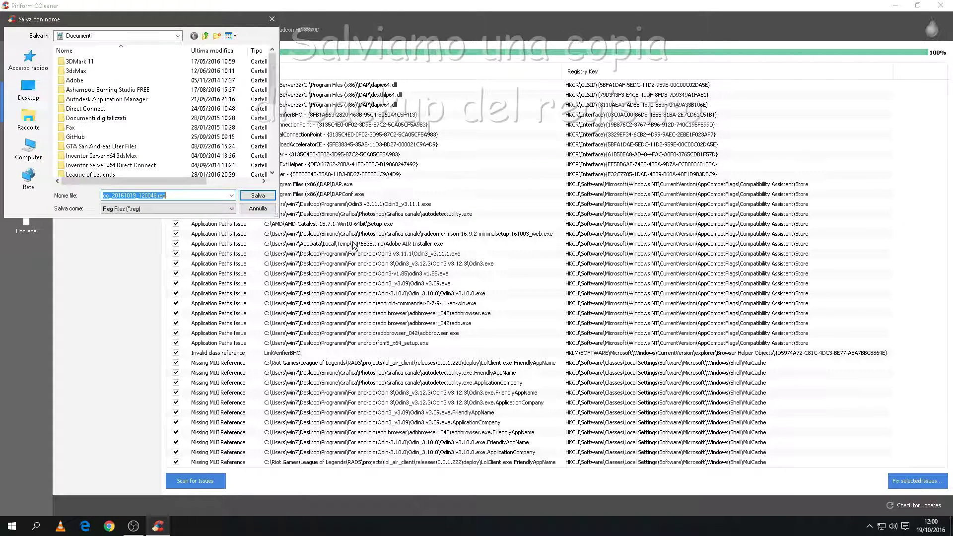
click(265, 197)
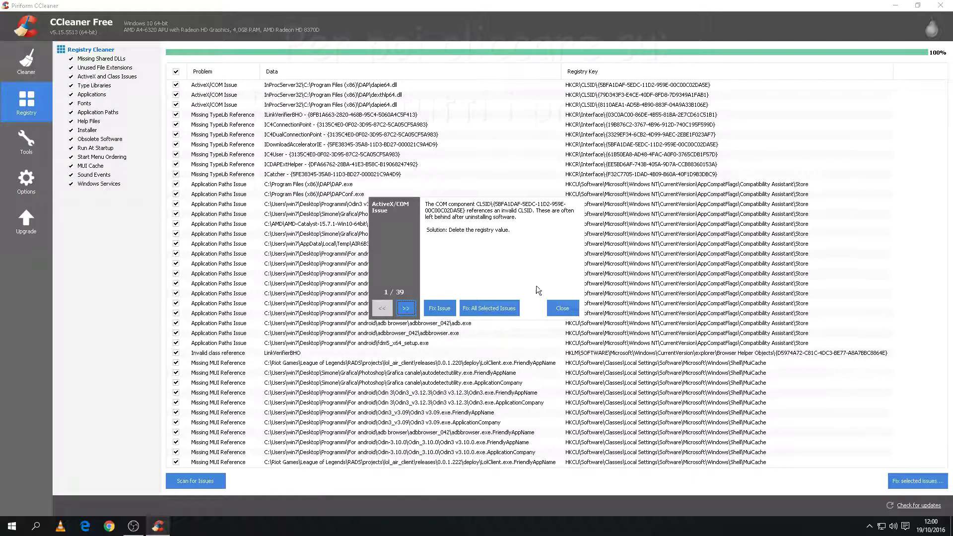
click(499, 312)
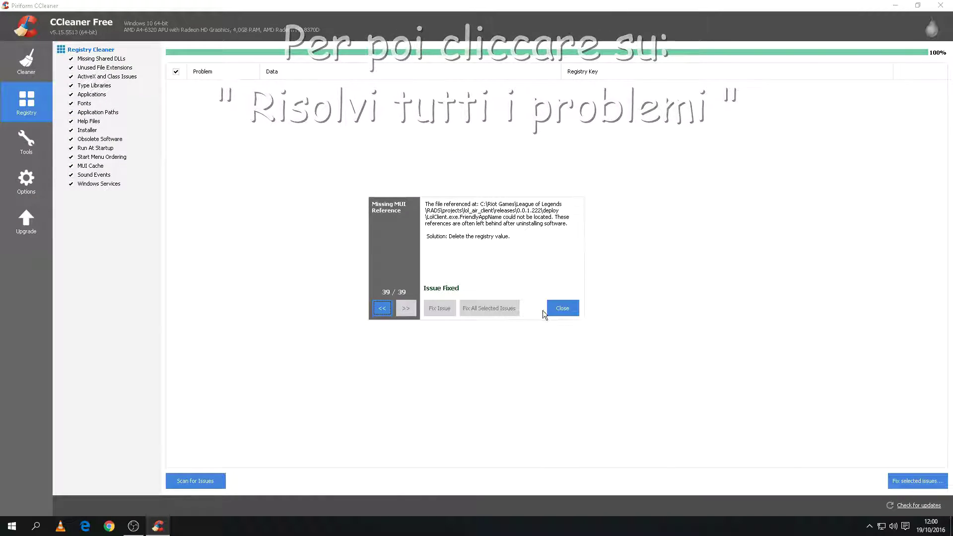
click(549, 309)
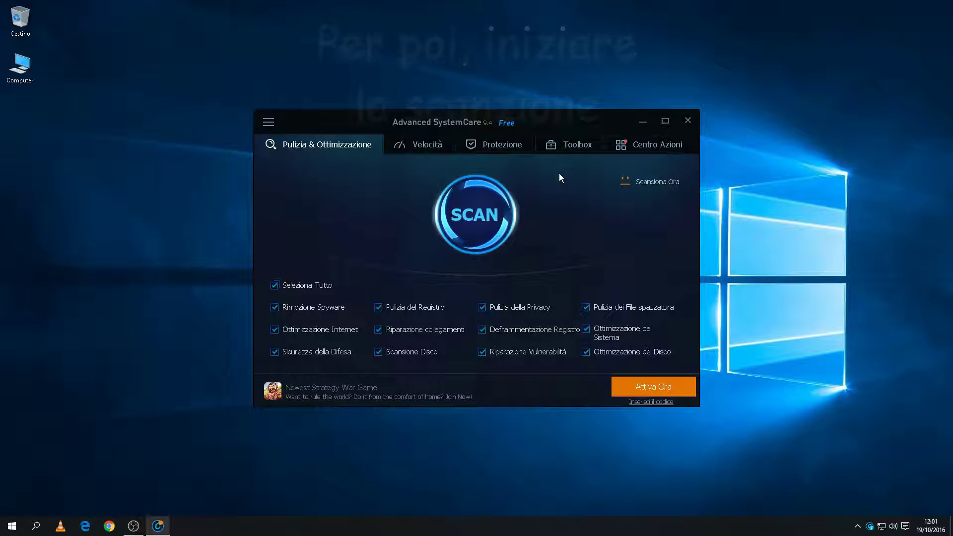
- In Advanced SystemCare, run a scan with all categories selected and review the Cache MUI entries under Errori del Registro
click(482, 193)
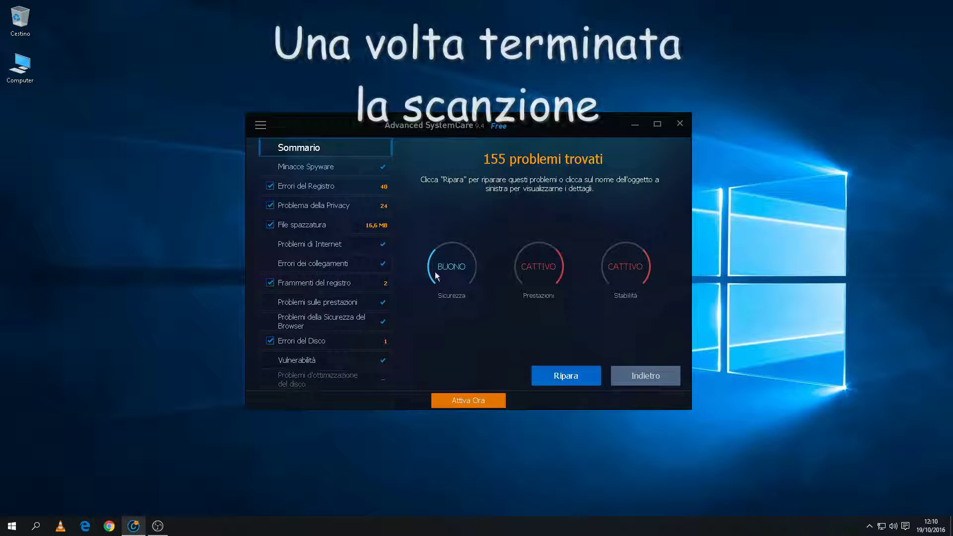
click(357, 189)
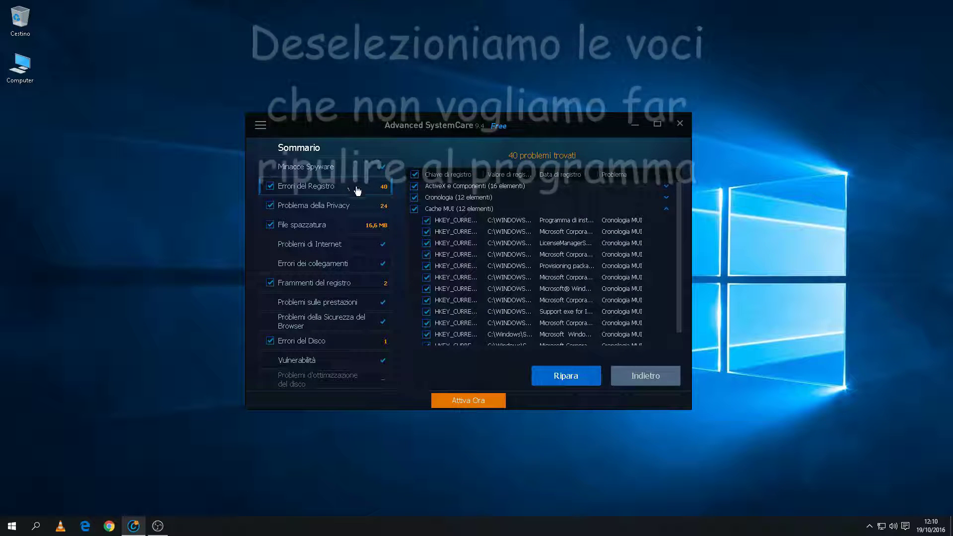
scroll(487, 248, down, 1)
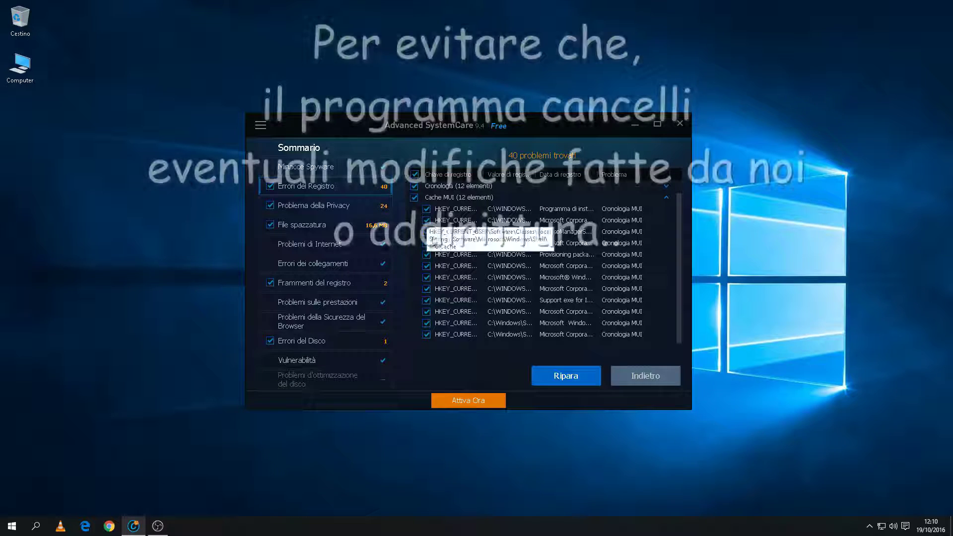
click(427, 243)
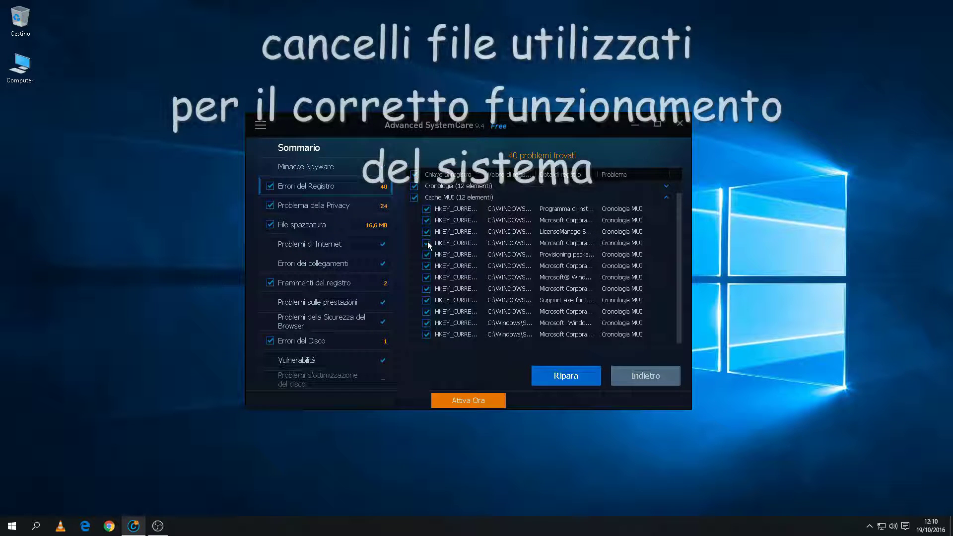
click(426, 243)
- Review the privacy, junk file, registry fragment and disk error results, and start repairing the selected problems
click(390, 212)
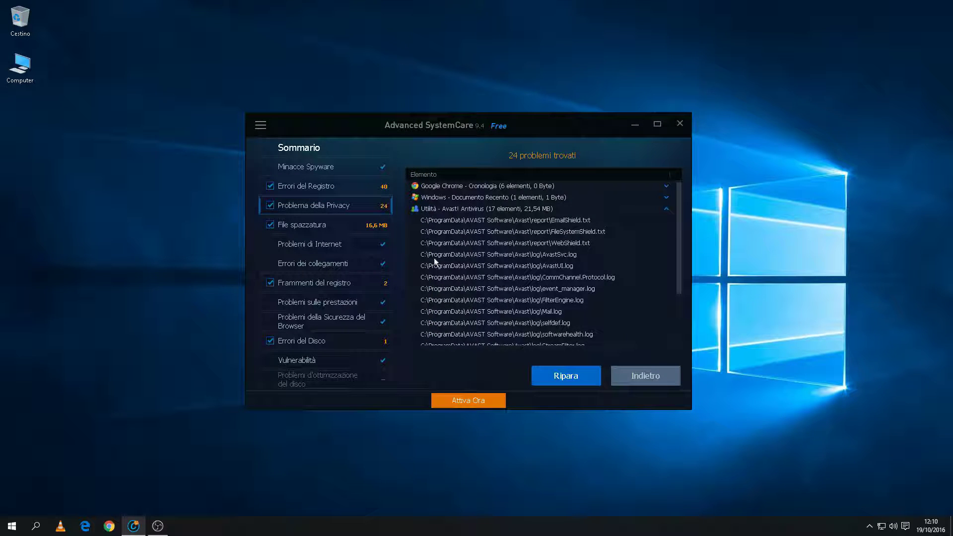
click(342, 230)
click(380, 283)
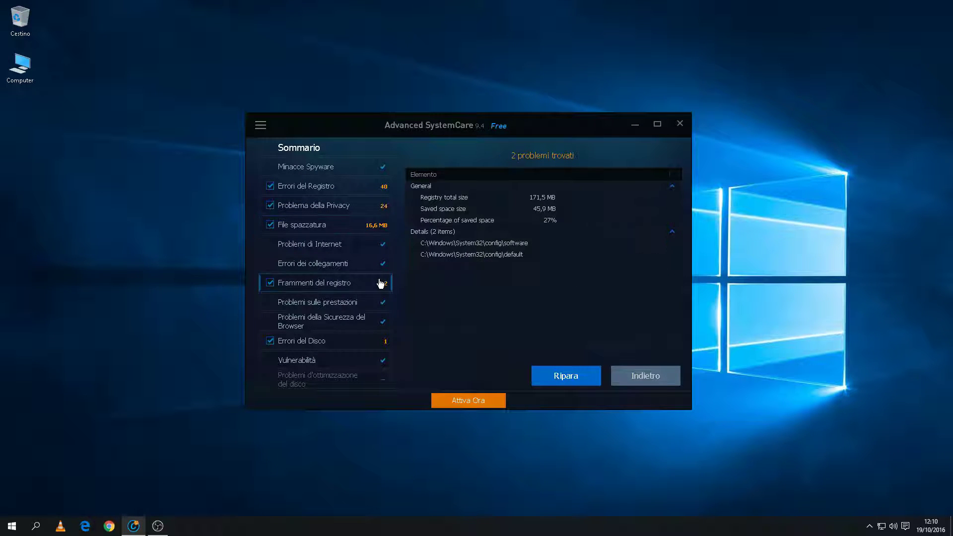
click(371, 339)
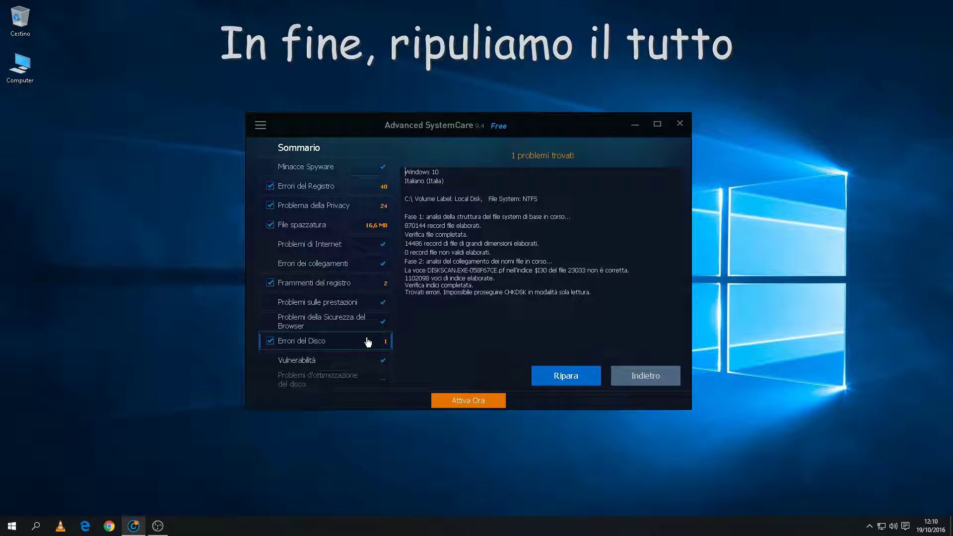
click(556, 377)
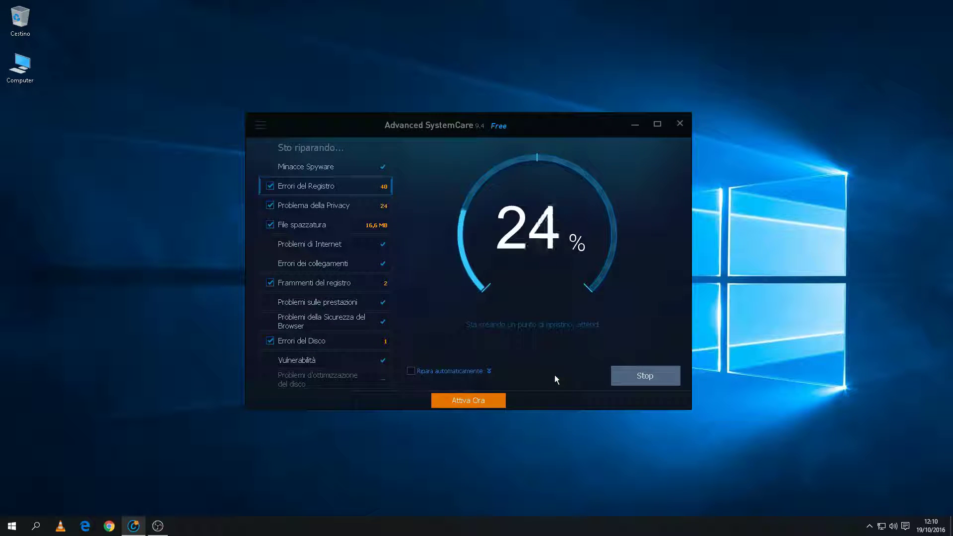